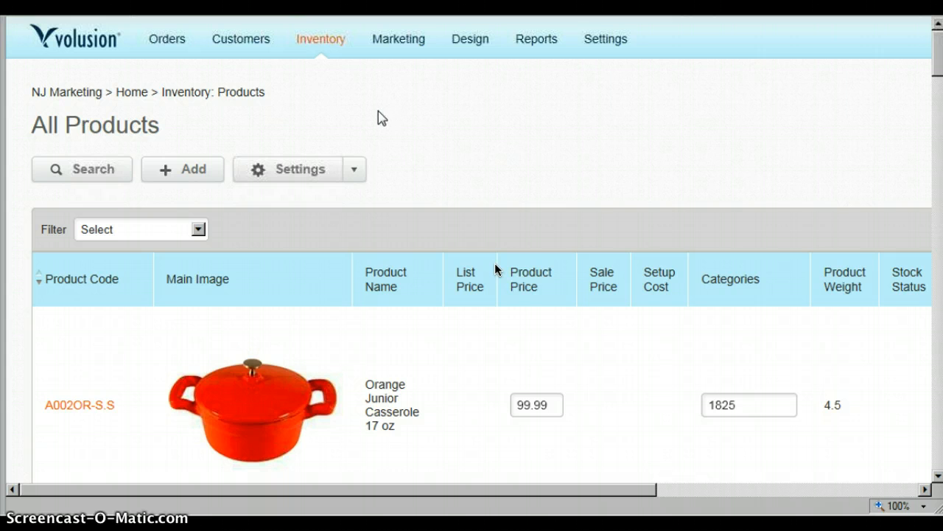
Open the inventory's product list and open the Blue Oval Mini Casserole 10 oz product, code B12FB-S.S
{"action": "mouse_move", "coordinate": [330, 51]}
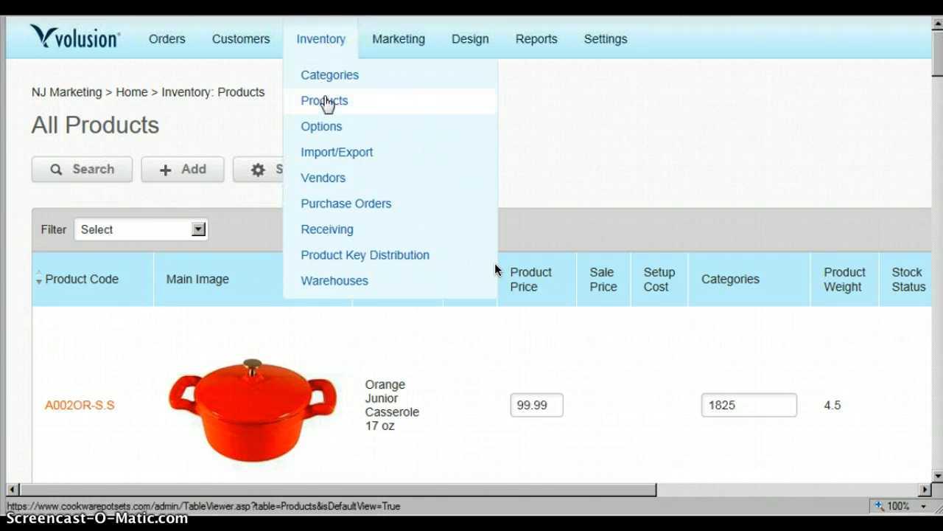
{"action": "left_click", "coordinate": [327, 104]}
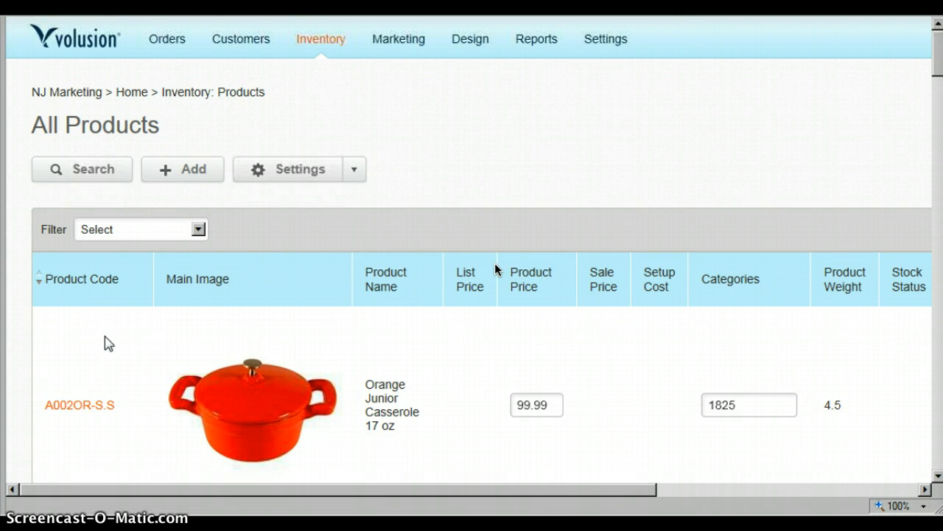
{"action": "scroll", "coordinate": [105, 342], "scroll_direction": "down", "scroll_amount": 1}
{"action": "scroll", "coordinate": [105, 341], "scroll_direction": "down", "scroll_amount": 3}
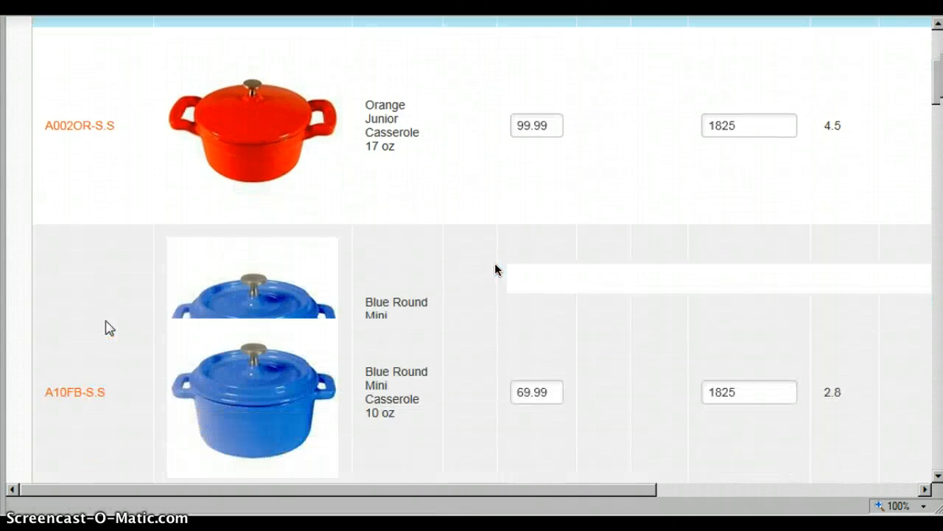
{"action": "scroll", "coordinate": [495, 270], "scroll_direction": "down", "scroll_amount": 3}
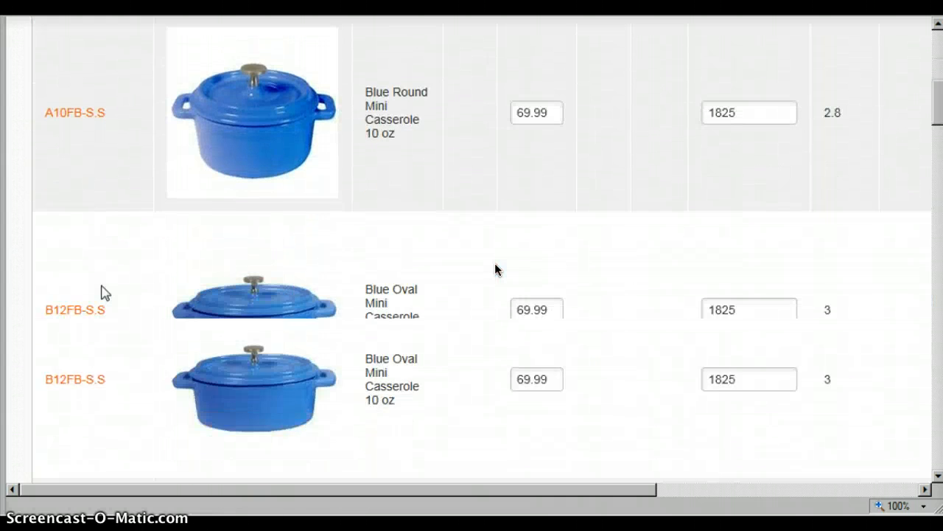
{"action": "scroll", "coordinate": [495, 270], "scroll_direction": "down", "scroll_amount": 1}
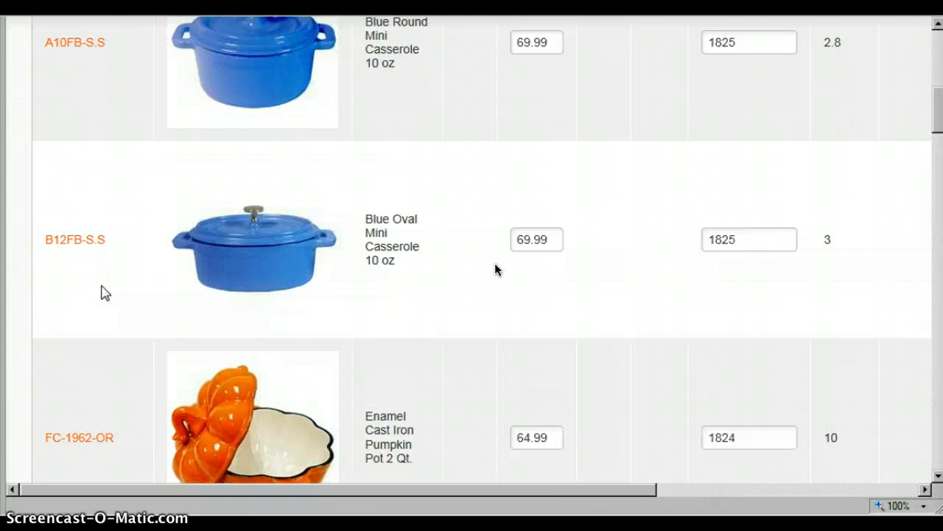
{"action": "scroll", "coordinate": [496, 269], "scroll_direction": "down", "scroll_amount": 1}
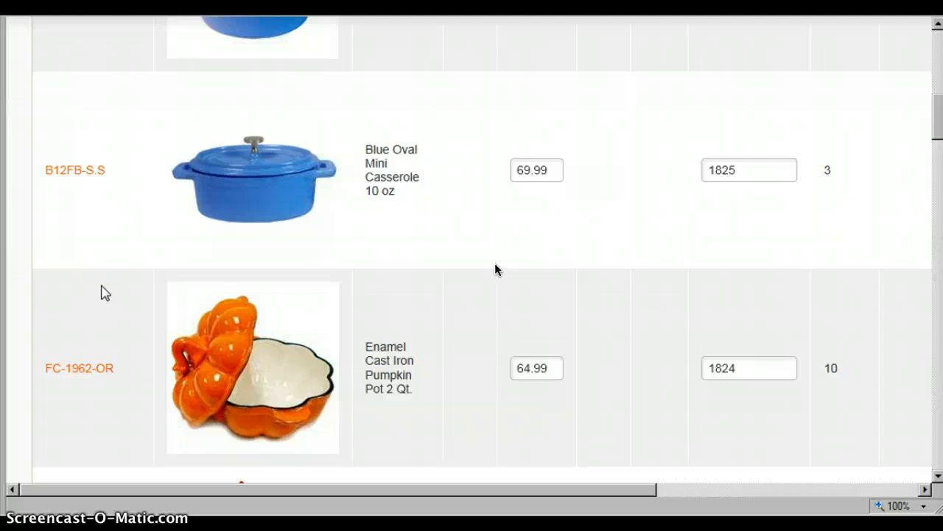
{"action": "left_click", "coordinate": [79, 171]}
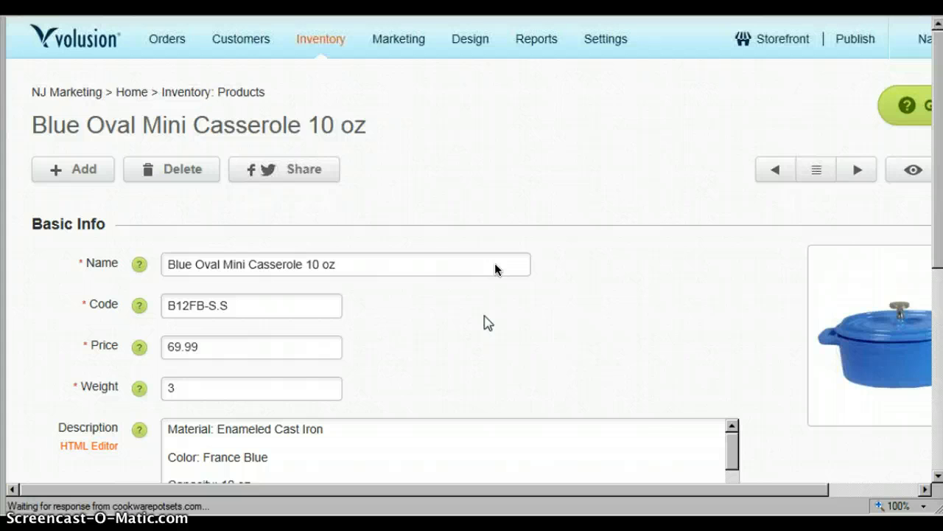
Look over the product's name, code, price and weight, and open its description in the HTML editor
{"action": "scroll", "coordinate": [487, 322], "scroll_direction": "down", "scroll_amount": 2}
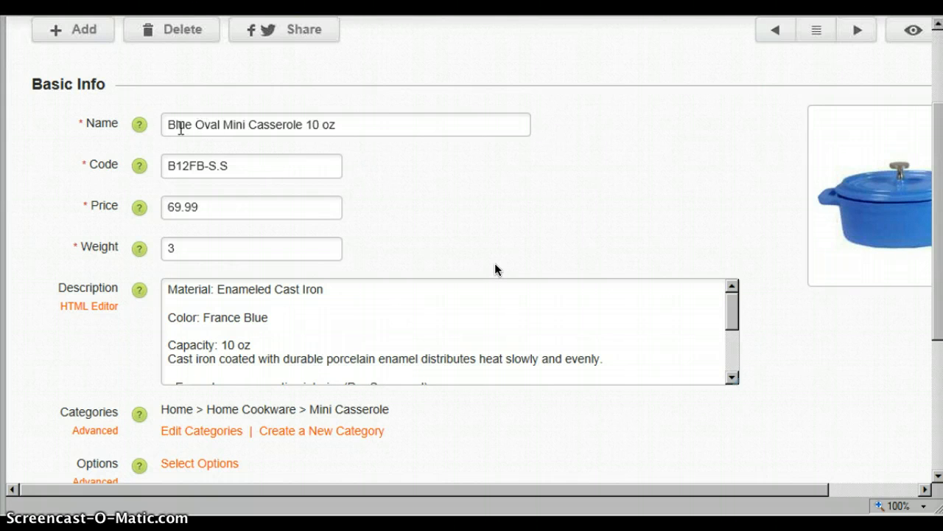
{"action": "left_click", "coordinate": [169, 123]}
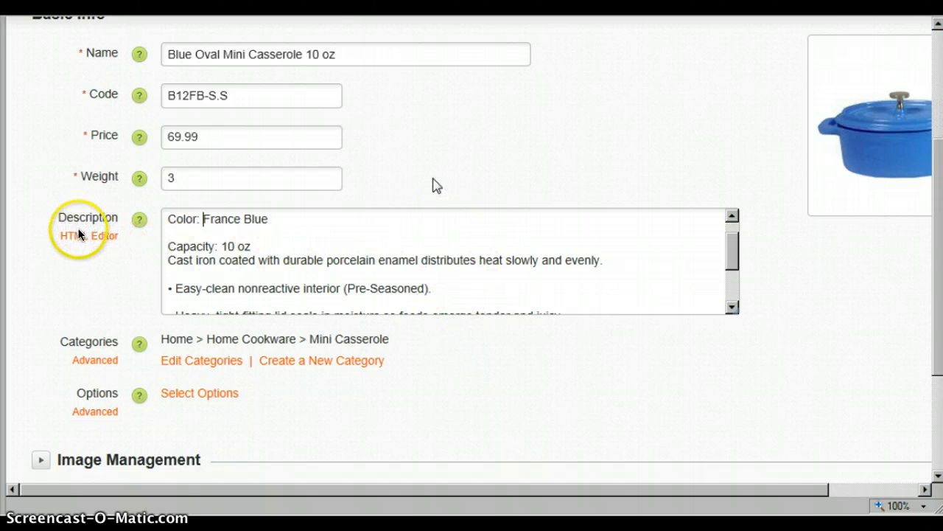
{"action": "scroll", "coordinate": [79, 234], "scroll_direction": "up", "scroll_amount": 1}
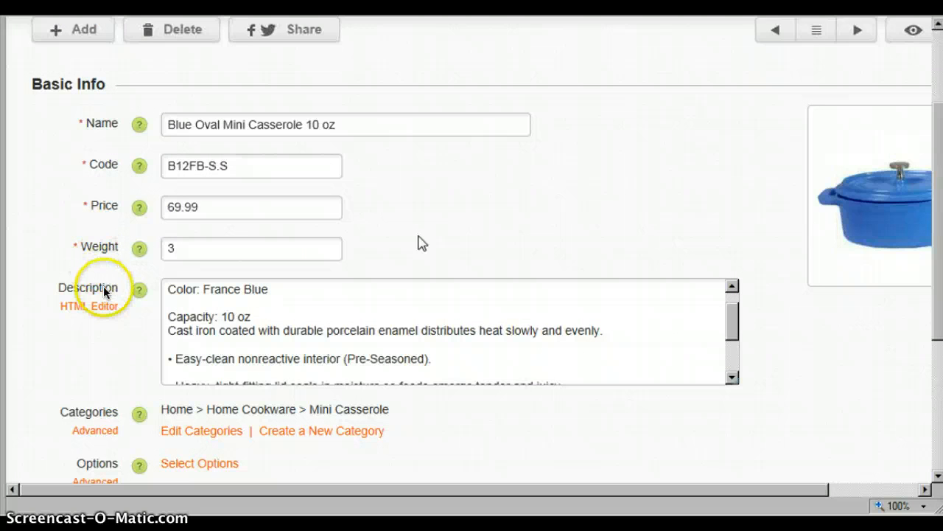
{"action": "scroll", "coordinate": [103, 306], "scroll_direction": "down", "scroll_amount": 1}
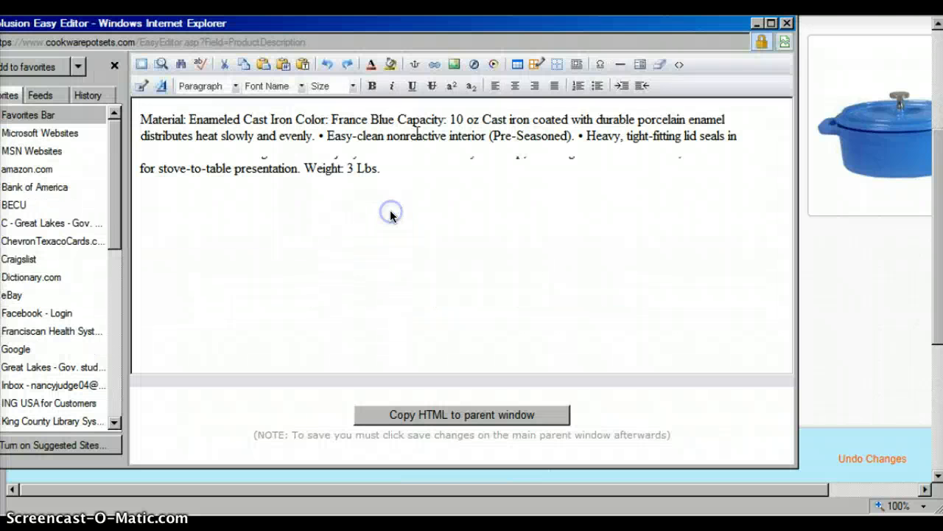
{"action": "left_click", "coordinate": [375, 34]}
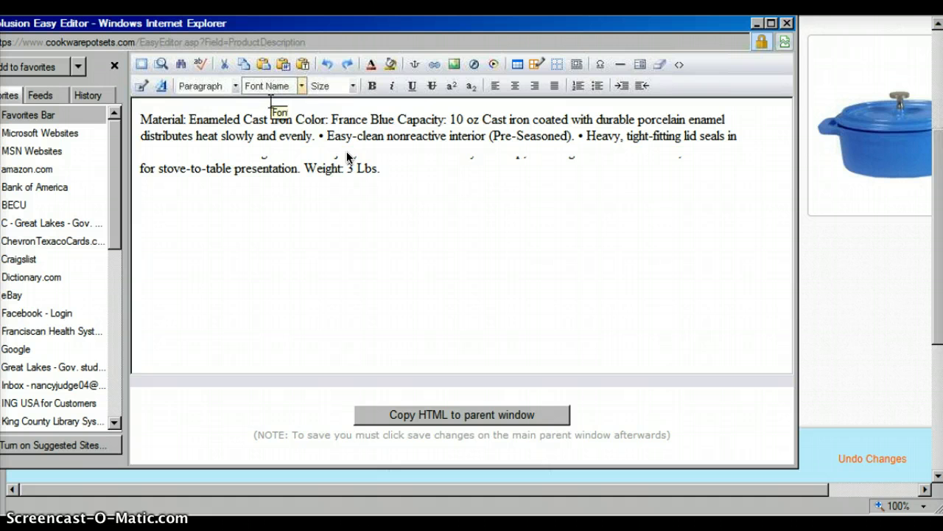
Open and close the Paste From Word dialog, and add two line breaks after the description text in the editor
{"action": "left_click", "coordinate": [283, 65]}
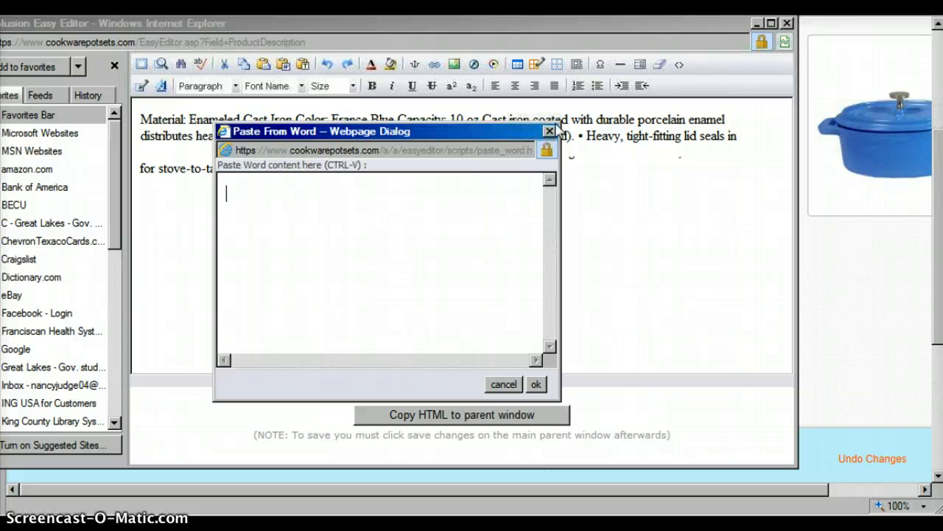
{"action": "left_click", "coordinate": [549, 132]}
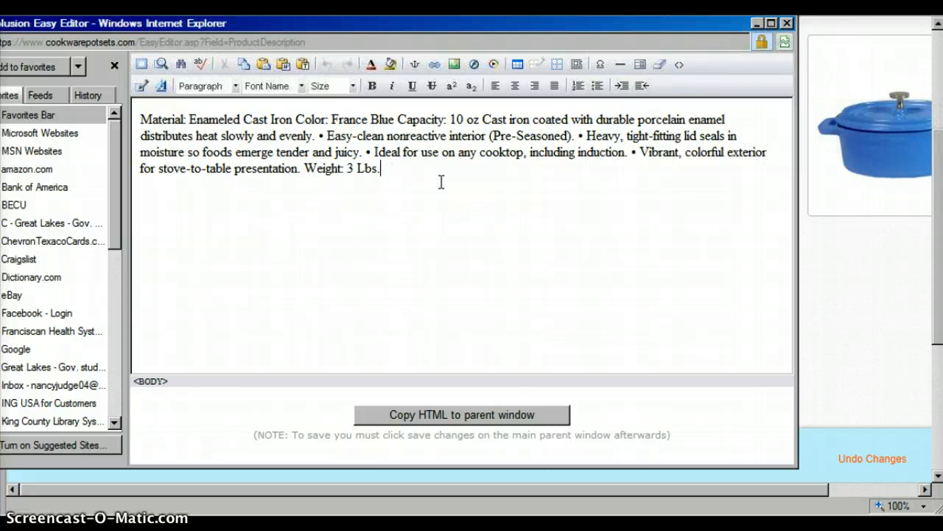
{"action": "key", "text": "Return"}
{"action": "key", "text": "Return"}
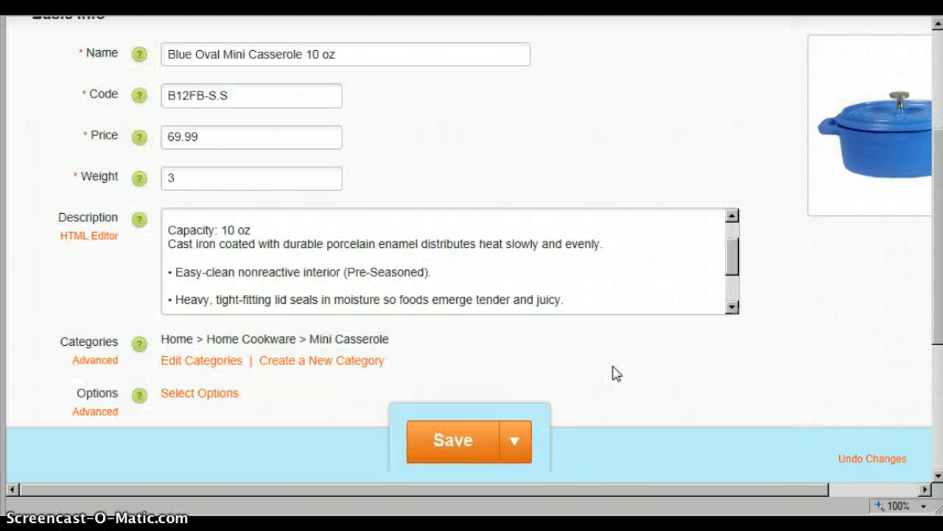
Review the product's basic info fields, including its description, categories, options and product image
{"action": "scroll", "coordinate": [616, 369], "scroll_direction": "down", "scroll_amount": 1}
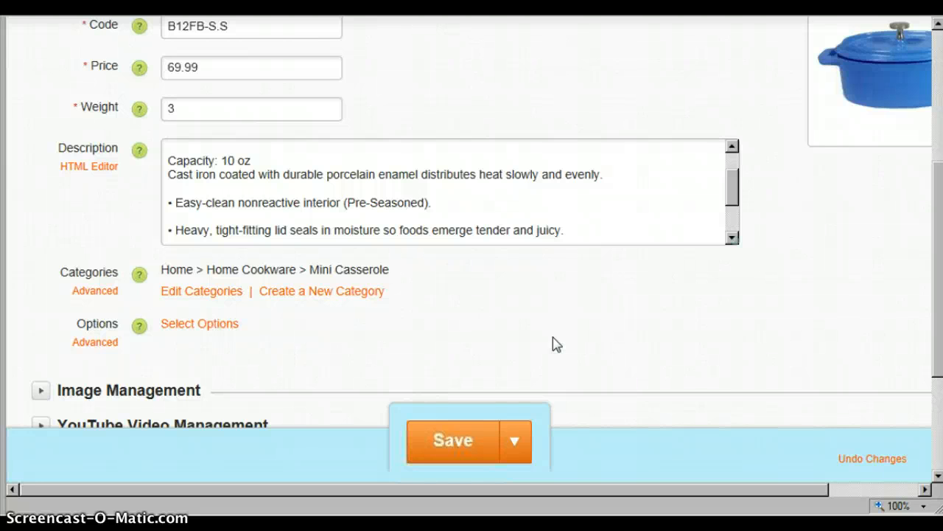
{"action": "scroll", "coordinate": [552, 338], "scroll_direction": "up", "scroll_amount": 3}
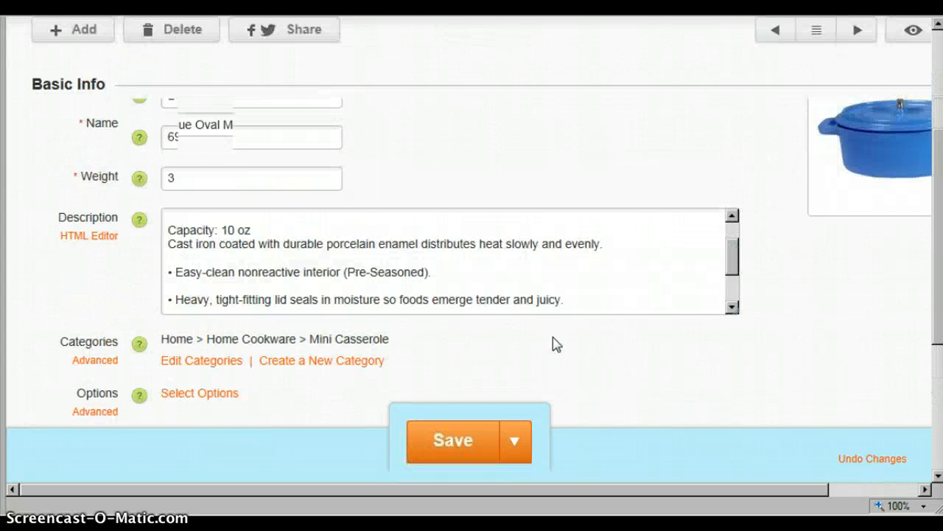
{"action": "scroll", "coordinate": [553, 337], "scroll_direction": "down", "scroll_amount": 1}
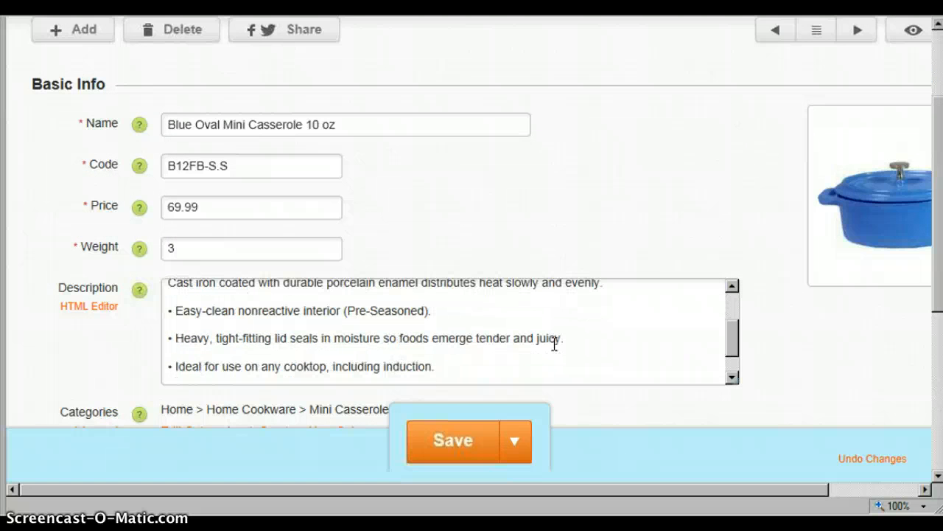
{"action": "scroll", "coordinate": [869, 347], "scroll_direction": "down", "scroll_amount": 3}
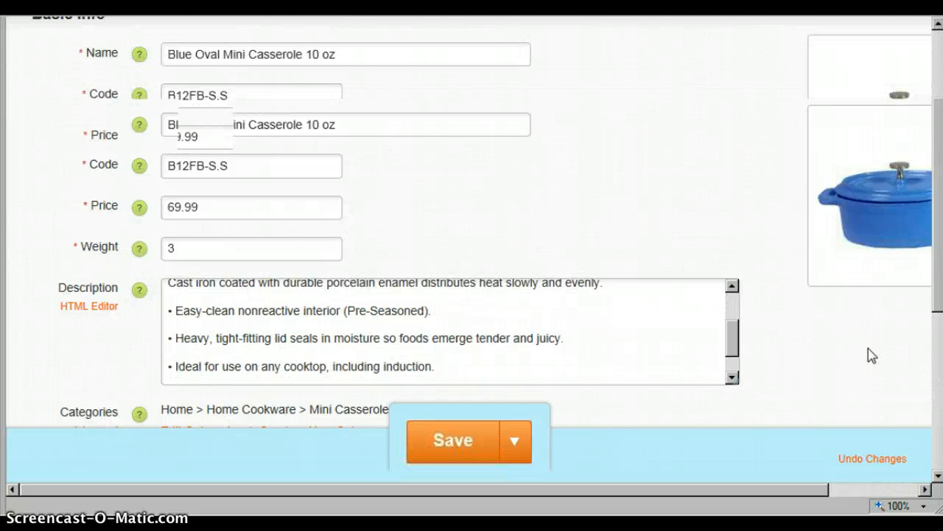
{"action": "scroll", "coordinate": [888, 337], "scroll_direction": "down", "scroll_amount": 2}
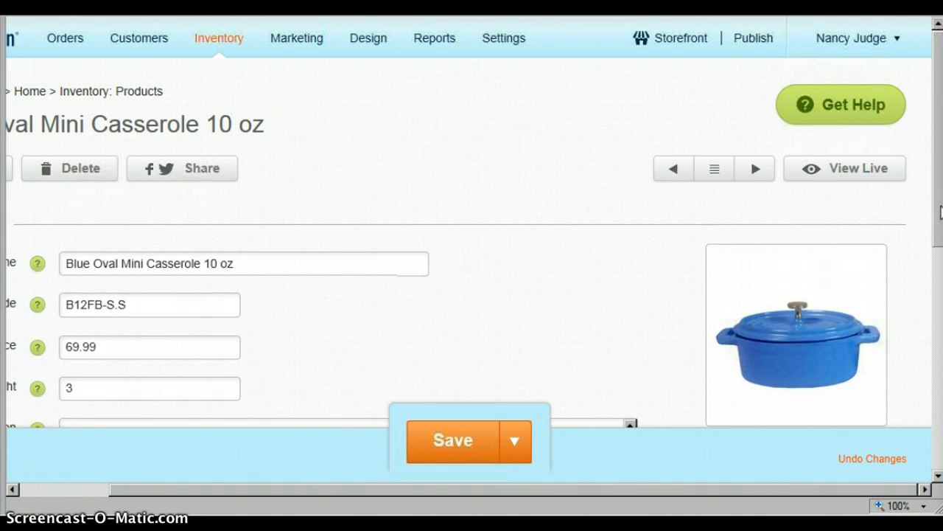
{"action": "scroll", "coordinate": [471, 258], "scroll_direction": "down", "scroll_amount": 5}
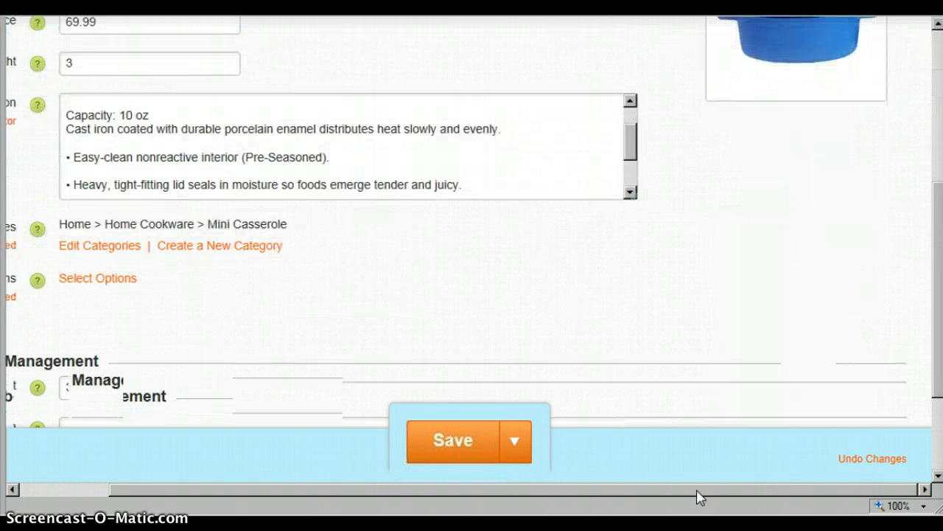
{"action": "left_click_drag", "start_coordinate": [687, 494], "coordinate": [600, 499]}
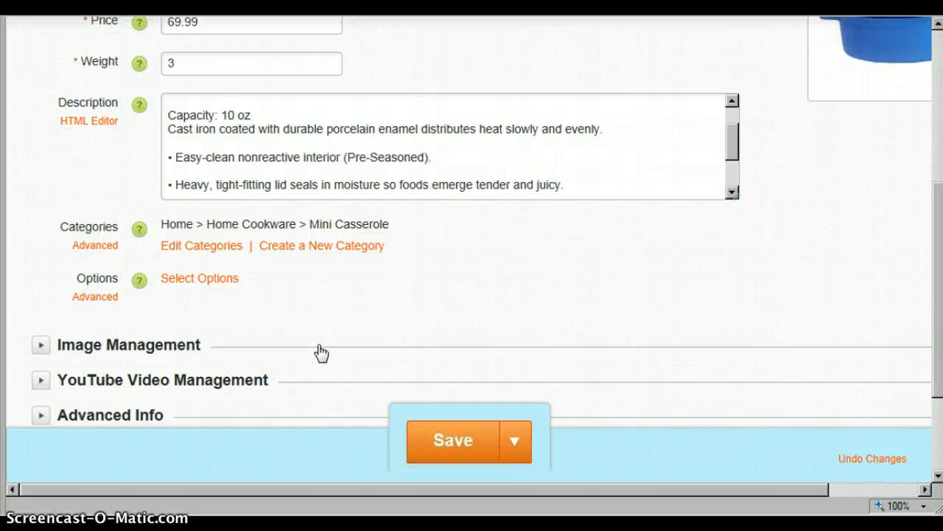
Expand the Image Management section and examine the product's image slots
{"action": "left_click", "coordinate": [127, 350]}
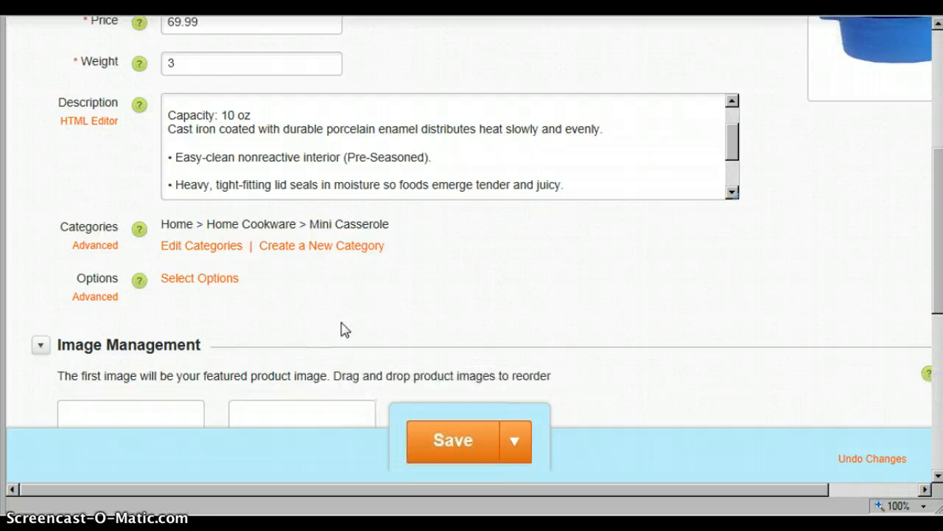
{"action": "scroll", "coordinate": [398, 303], "scroll_direction": "down", "scroll_amount": 2}
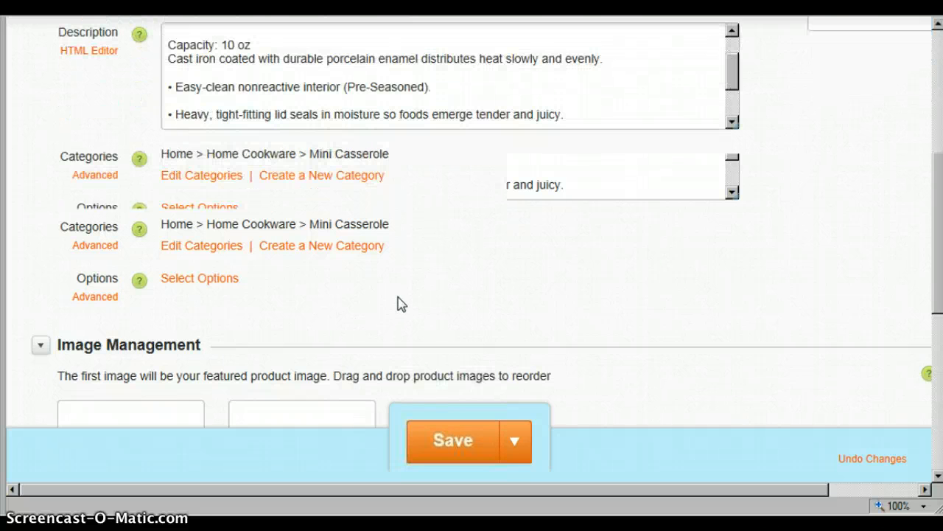
{"action": "scroll", "coordinate": [398, 303], "scroll_direction": "down", "scroll_amount": 2}
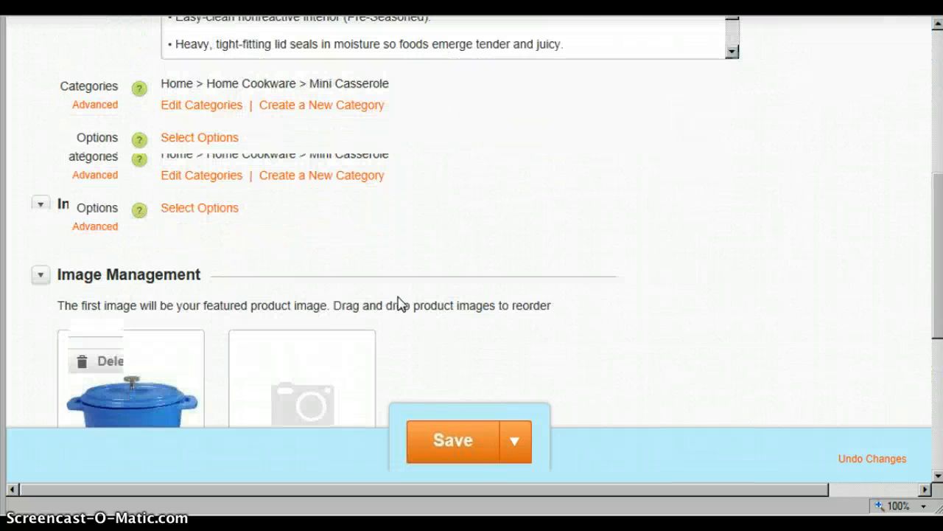
{"action": "scroll", "coordinate": [451, 297], "scroll_direction": "down", "scroll_amount": 4}
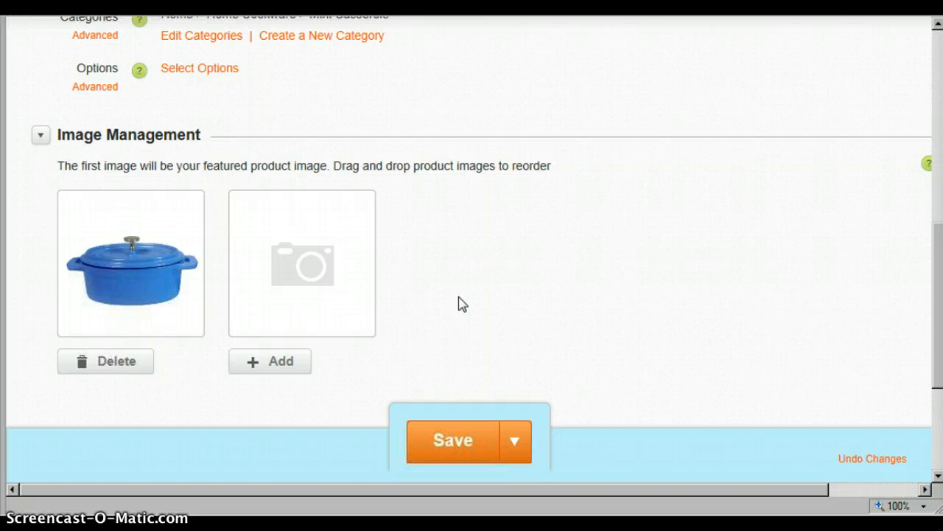
Examine the whole product page, from the basic info to the video, advanced info, inventory control and vendor rules sections
{"action": "scroll", "coordinate": [458, 303], "scroll_direction": "up", "scroll_amount": 2}
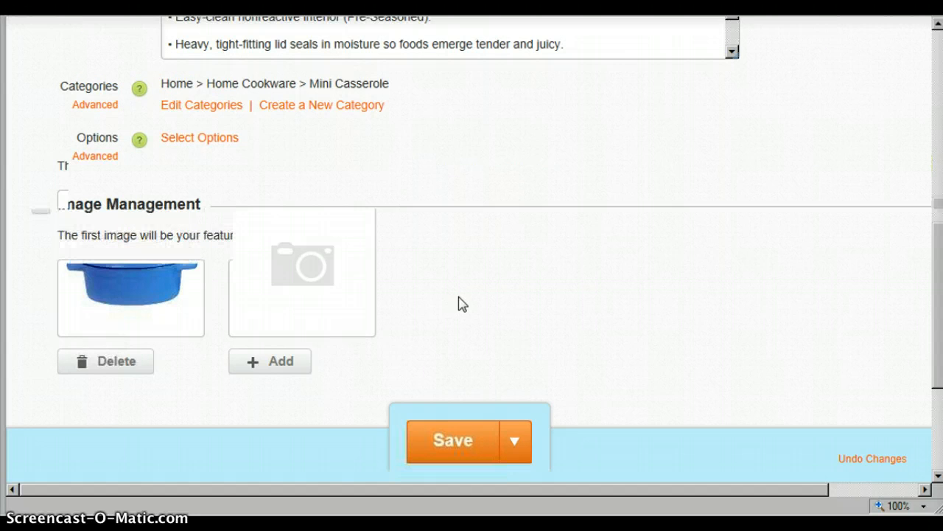
{"action": "scroll", "coordinate": [458, 304], "scroll_direction": "up", "scroll_amount": 5}
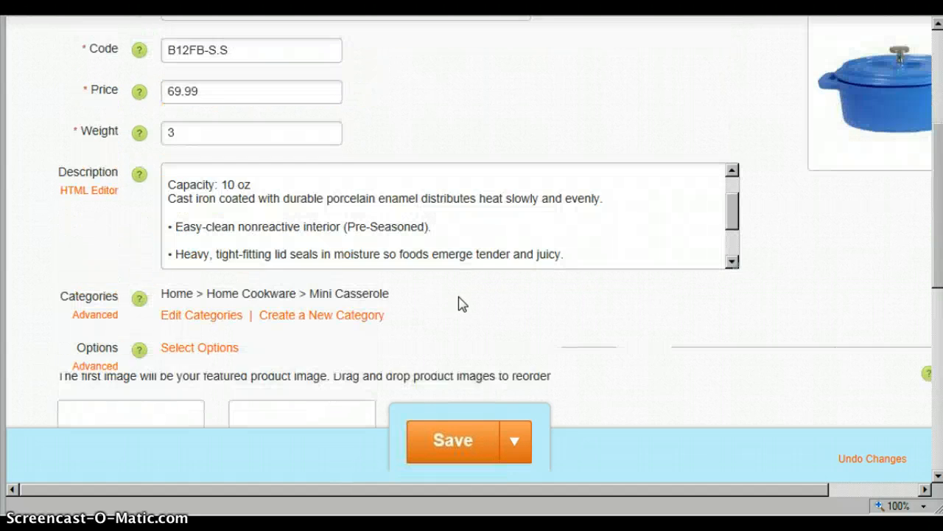
{"action": "scroll", "coordinate": [458, 304], "scroll_direction": "up", "scroll_amount": 2}
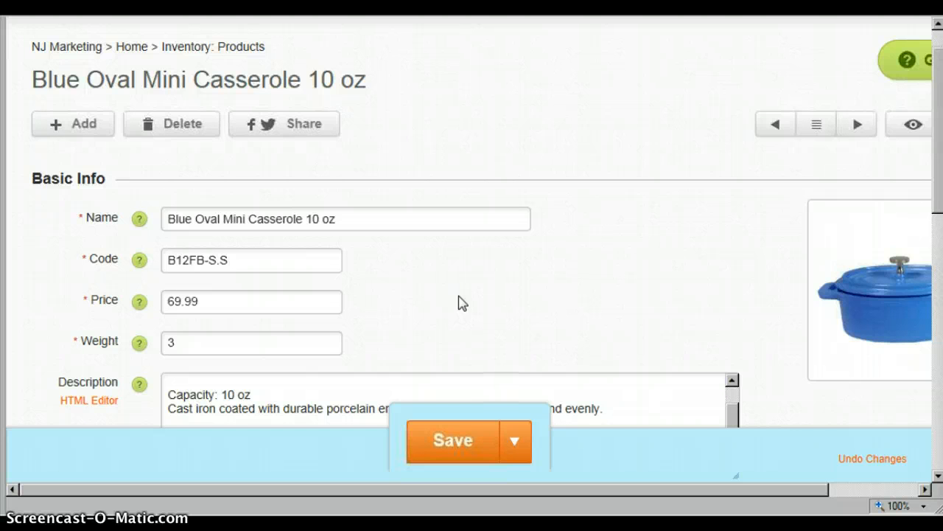
{"action": "scroll", "coordinate": [459, 304], "scroll_direction": "up", "scroll_amount": 1}
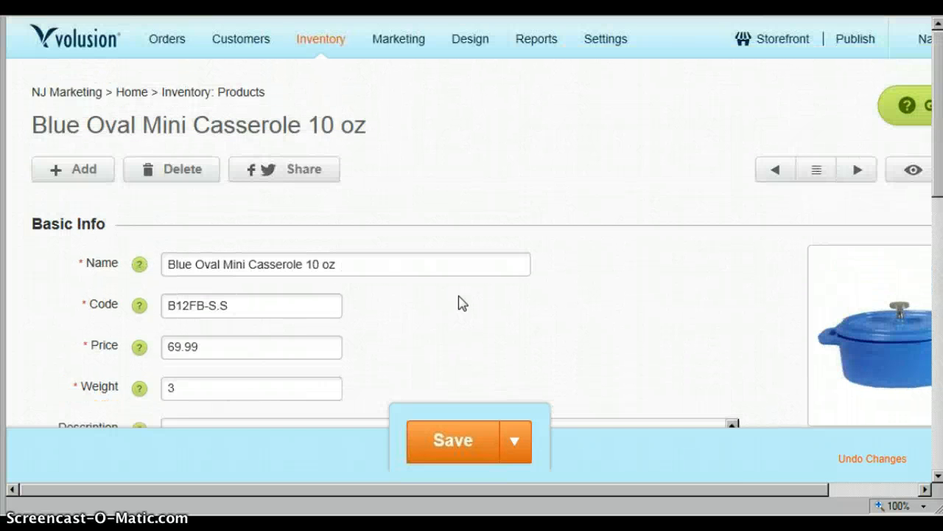
{"action": "scroll", "coordinate": [458, 304], "scroll_direction": "down", "scroll_amount": 1}
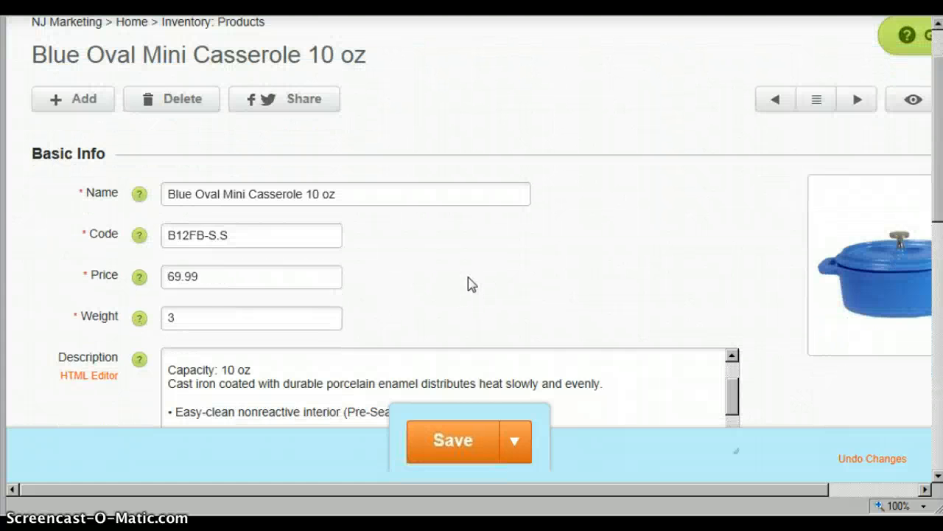
{"action": "scroll", "coordinate": [471, 277], "scroll_direction": "down", "scroll_amount": 2}
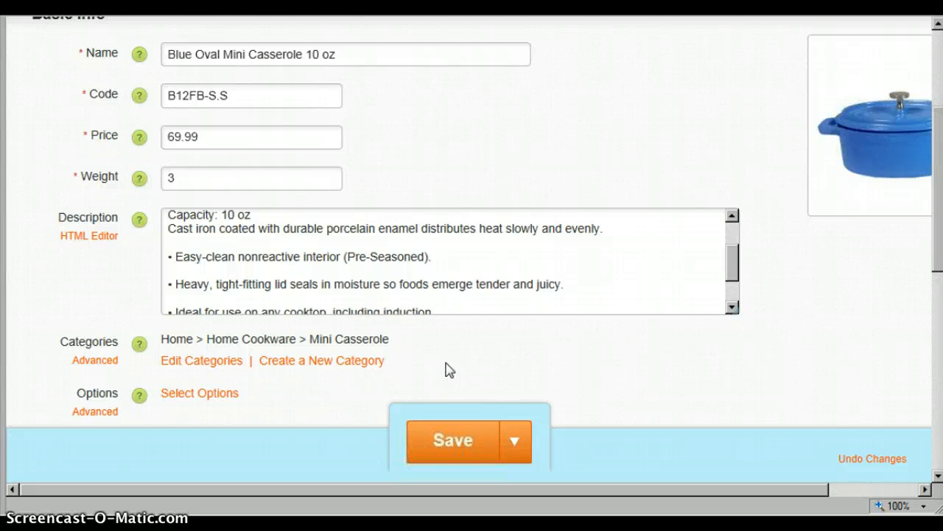
{"action": "scroll", "coordinate": [447, 364], "scroll_direction": "up", "scroll_amount": 1}
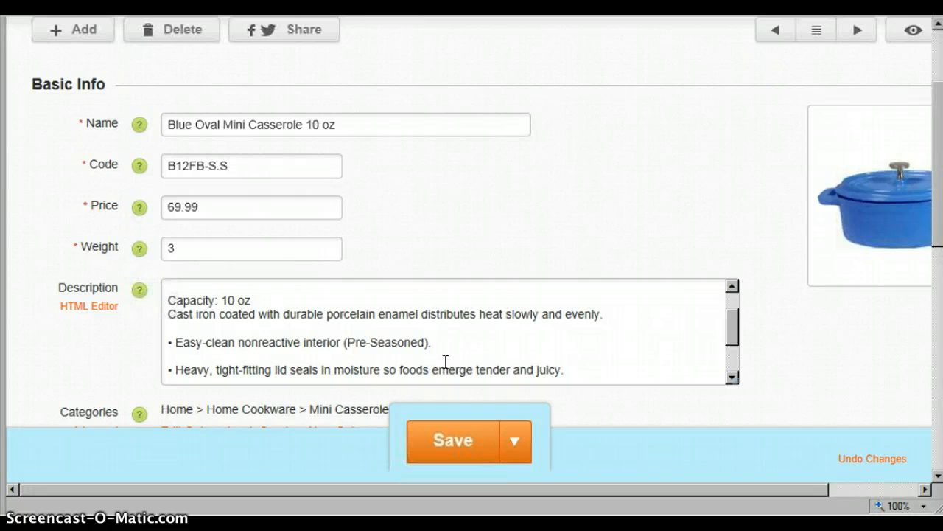
{"action": "scroll", "coordinate": [225, 247], "scroll_direction": "down", "scroll_amount": 10}
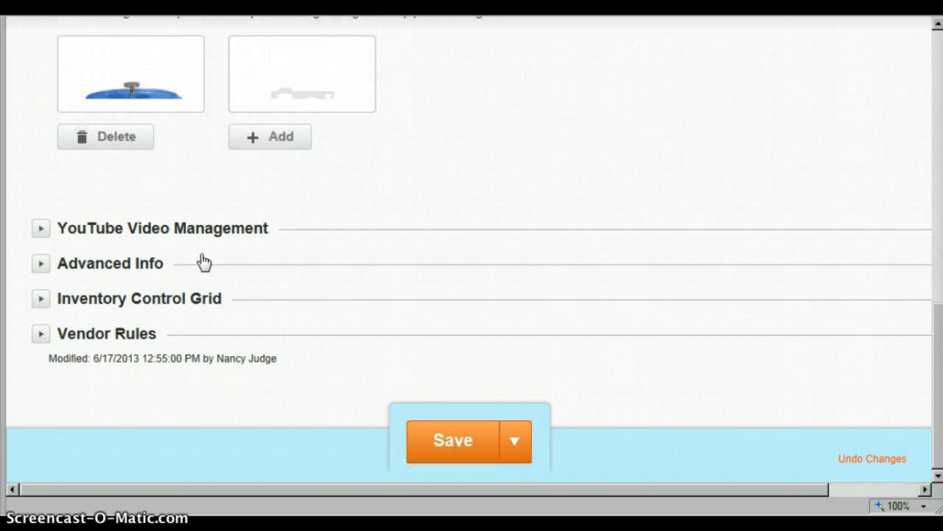
{"action": "scroll", "coordinate": [204, 262], "scroll_direction": "up", "scroll_amount": 2}
{"action": "scroll", "coordinate": [201, 253], "scroll_direction": "up", "scroll_amount": 6}
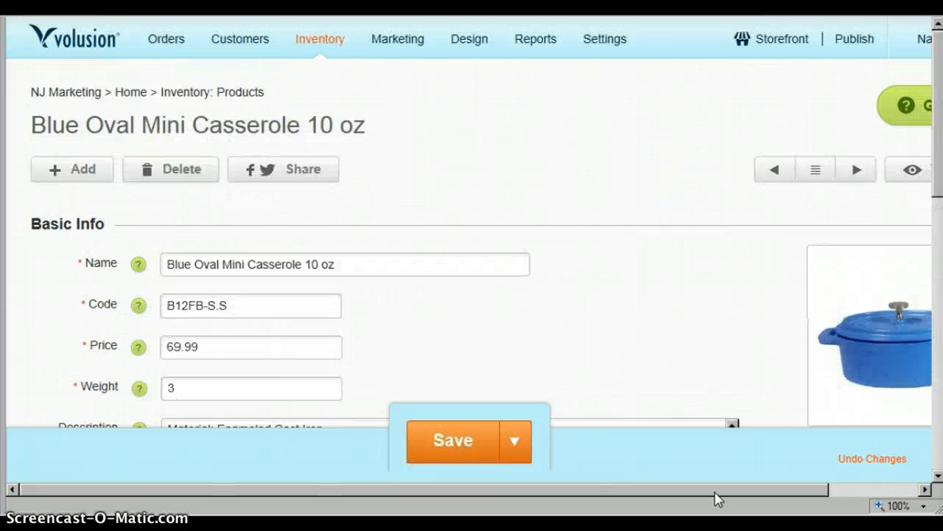
Read the help note for the Product URL Text field in the product's Search Engine Optimization settings, and close it
{"action": "left_click_drag", "start_coordinate": [731, 492], "coordinate": [826, 492]}
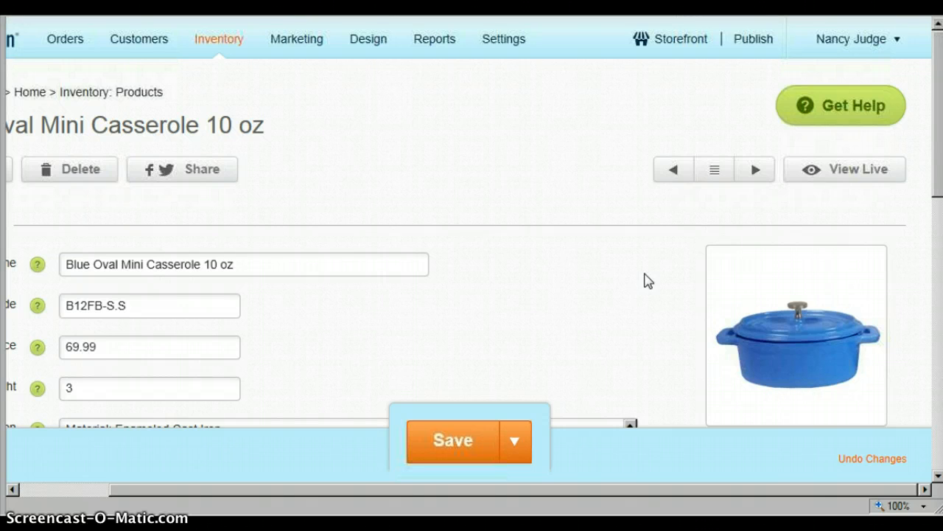
{"action": "scroll", "coordinate": [278, 257], "scroll_direction": "down", "scroll_amount": 10}
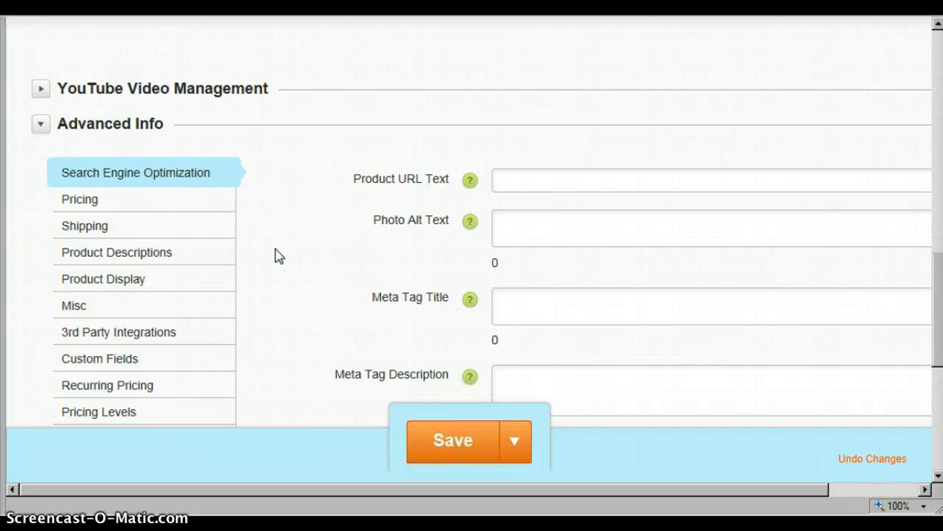
{"action": "scroll", "coordinate": [274, 256], "scroll_direction": "down", "scroll_amount": 2}
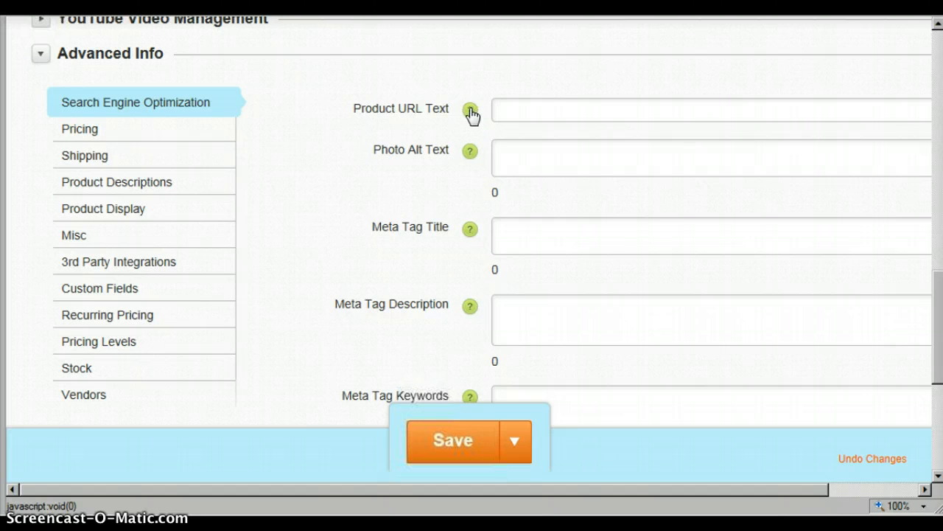
{"action": "left_click", "coordinate": [470, 111]}
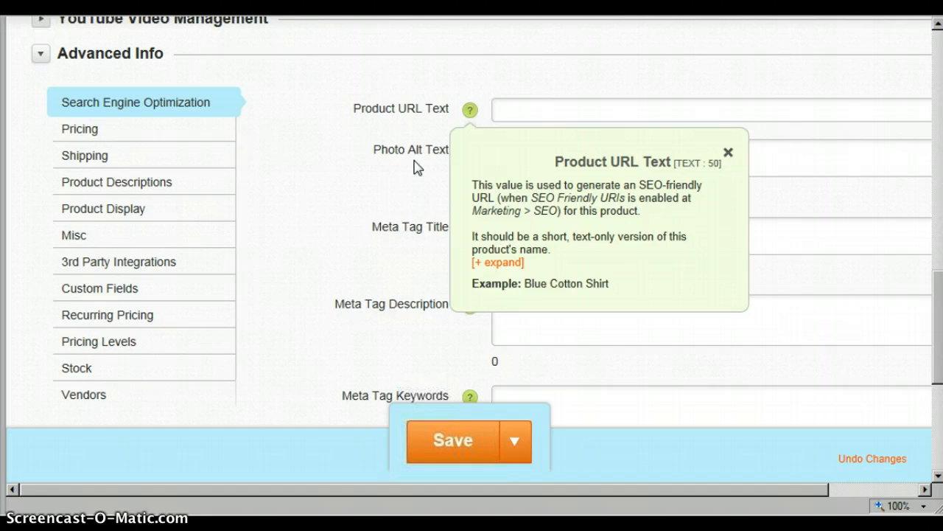
{"action": "left_click", "coordinate": [728, 153]}
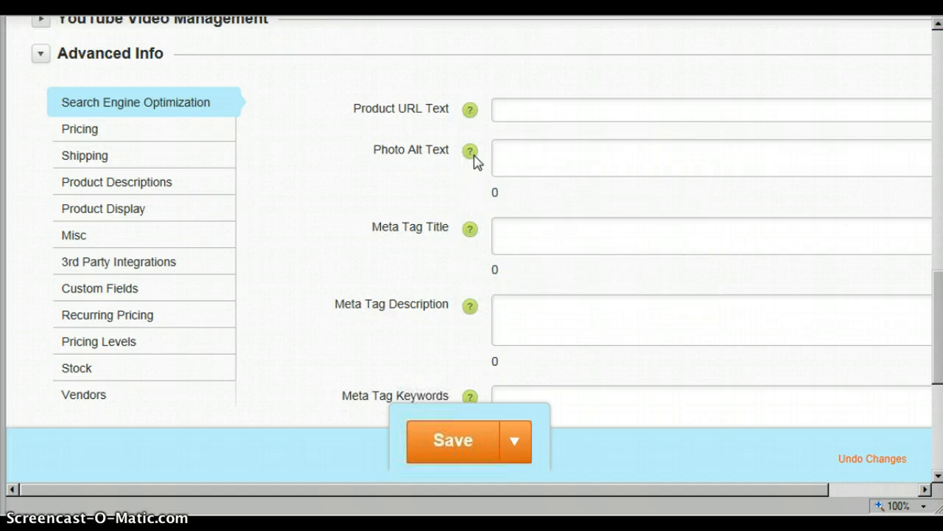
Read and close the help notes for the Photo Alt Text and Meta Tag Title fields
{"action": "left_click", "coordinate": [474, 186]}
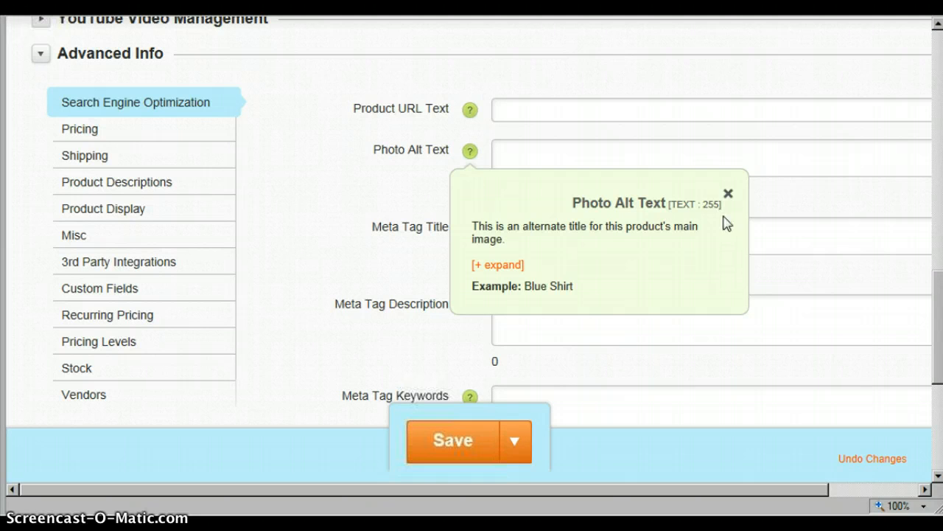
{"action": "left_click", "coordinate": [729, 196]}
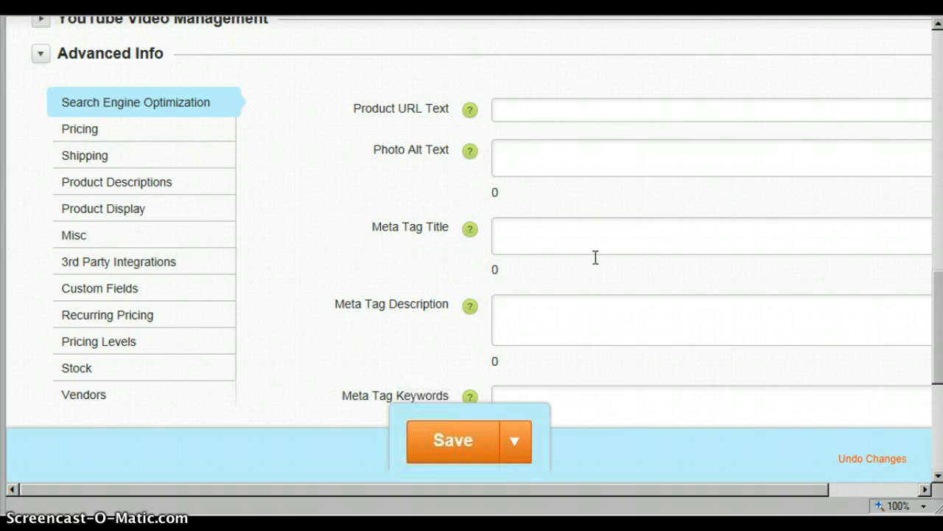
{"action": "left_click", "coordinate": [470, 232]}
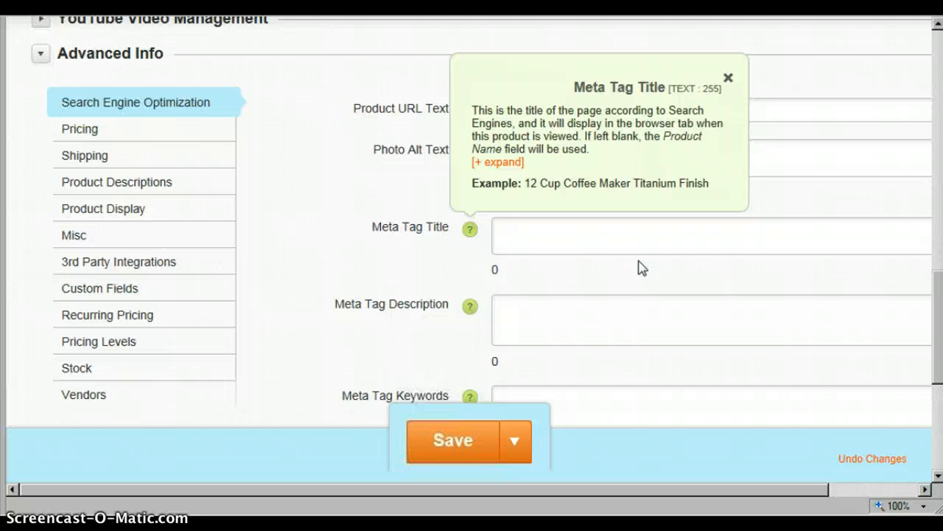
{"action": "left_click", "coordinate": [728, 77]}
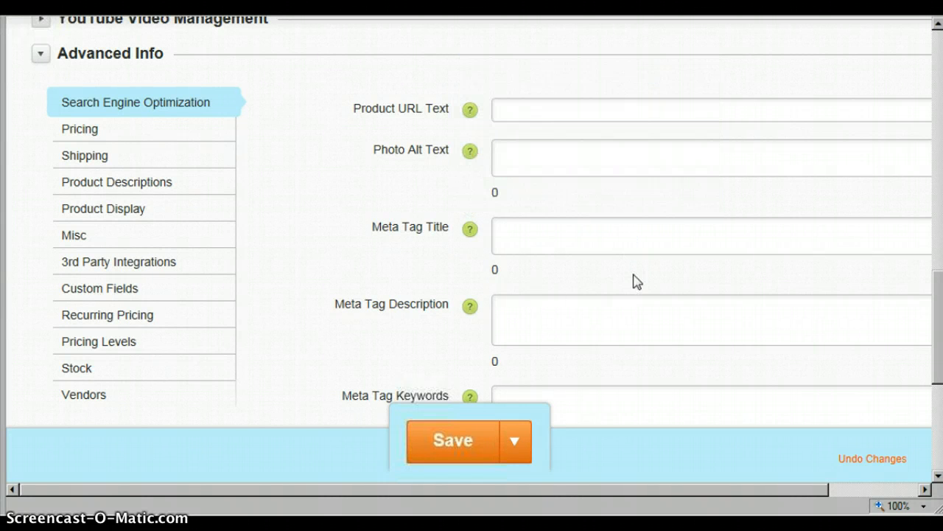
Examine the Meta Tag Description, Meta Tag Keywords and Meta Tags Override fields, and review the product page's description, category and image sections
{"action": "scroll", "coordinate": [638, 282], "scroll_direction": "down", "scroll_amount": 2}
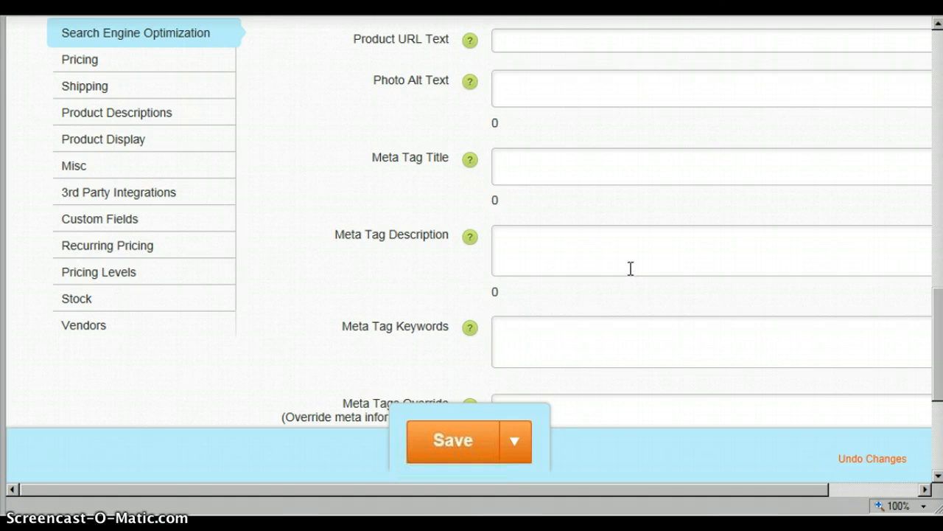
{"action": "scroll", "coordinate": [631, 268], "scroll_direction": "down", "scroll_amount": 2}
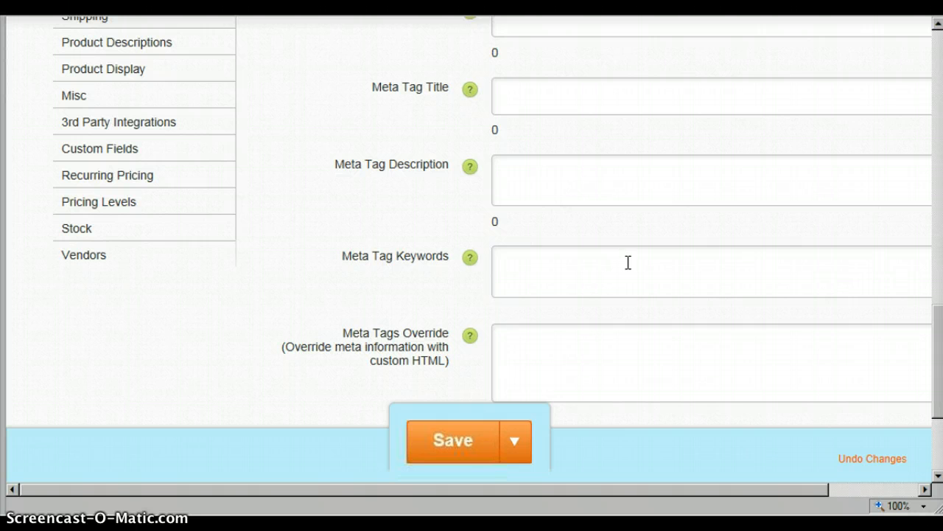
{"action": "scroll", "coordinate": [627, 263], "scroll_direction": "down", "scroll_amount": 1}
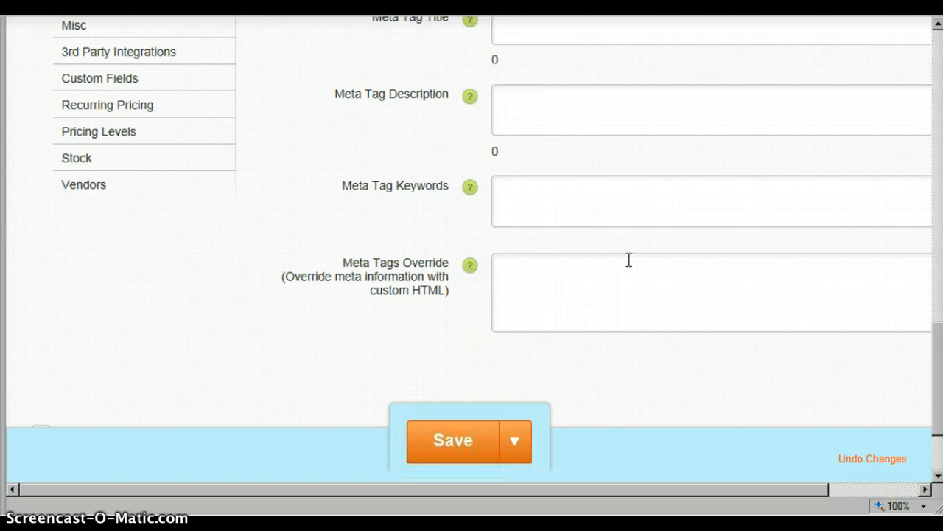
{"action": "scroll", "coordinate": [626, 249], "scroll_direction": "up", "scroll_amount": 3}
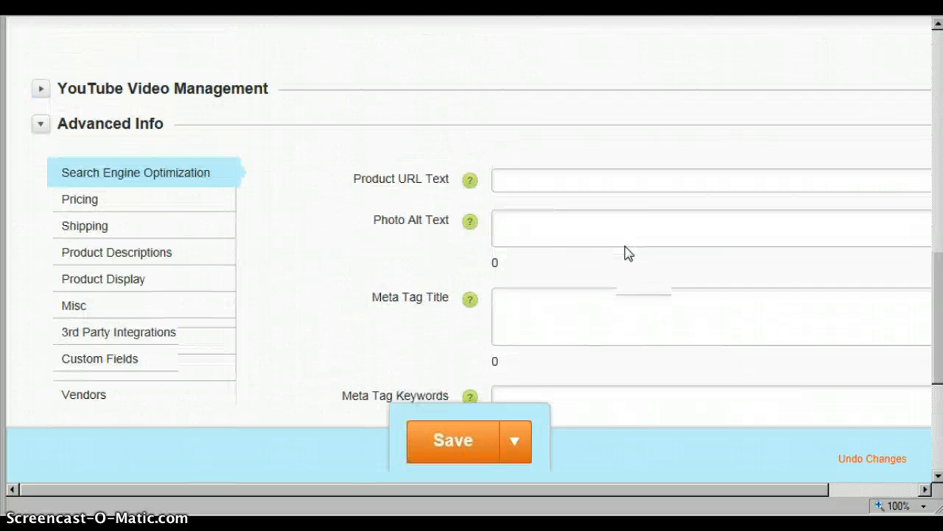
{"action": "scroll", "coordinate": [624, 247], "scroll_direction": "up", "scroll_amount": 5}
{"action": "scroll", "coordinate": [627, 254], "scroll_direction": "up", "scroll_amount": 3}
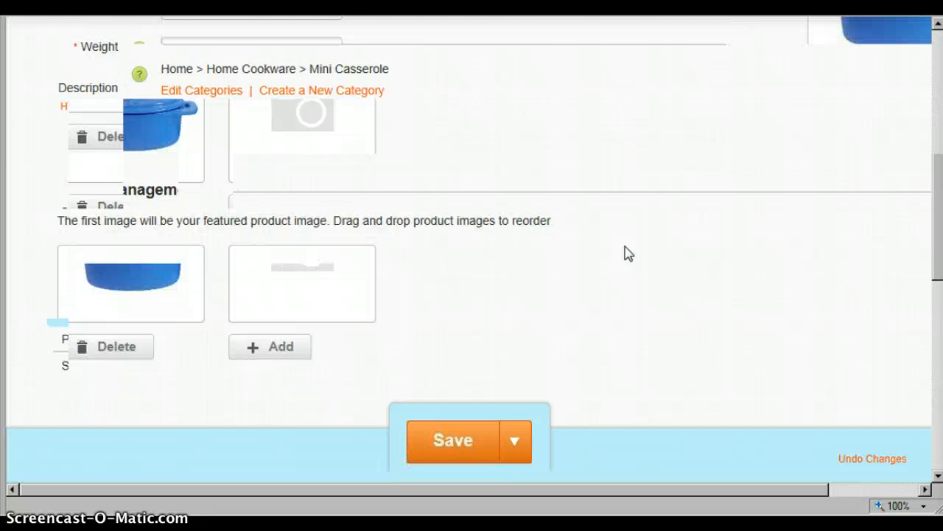
{"action": "scroll", "coordinate": [627, 253], "scroll_direction": "down", "scroll_amount": 5}
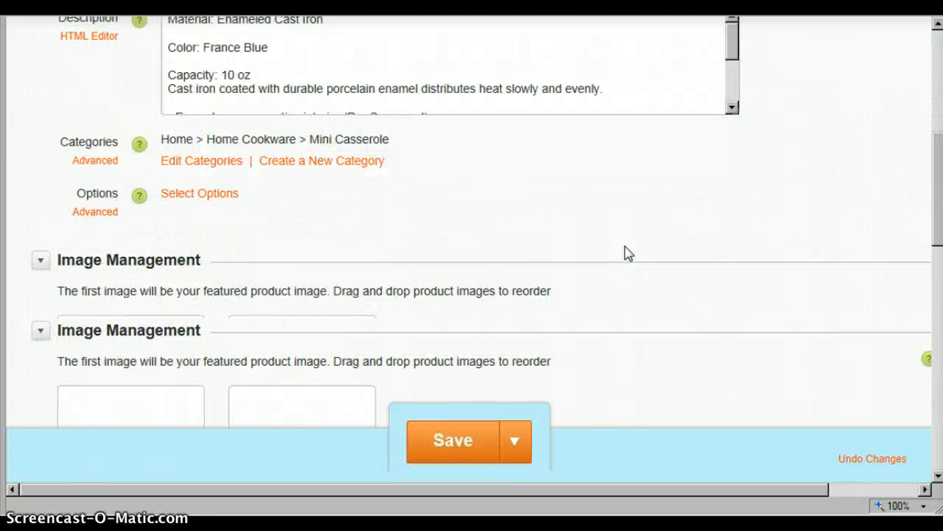
{"action": "scroll", "coordinate": [623, 342], "scroll_direction": "up", "scroll_amount": 2}
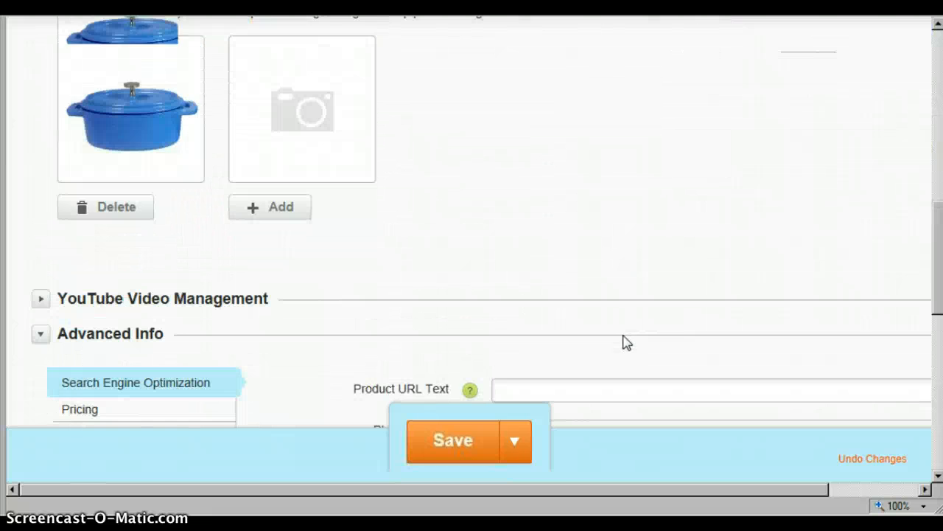
{"action": "scroll", "coordinate": [624, 341], "scroll_direction": "down", "scroll_amount": 4}
{"action": "scroll", "coordinate": [623, 341], "scroll_direction": "down", "scroll_amount": 3}
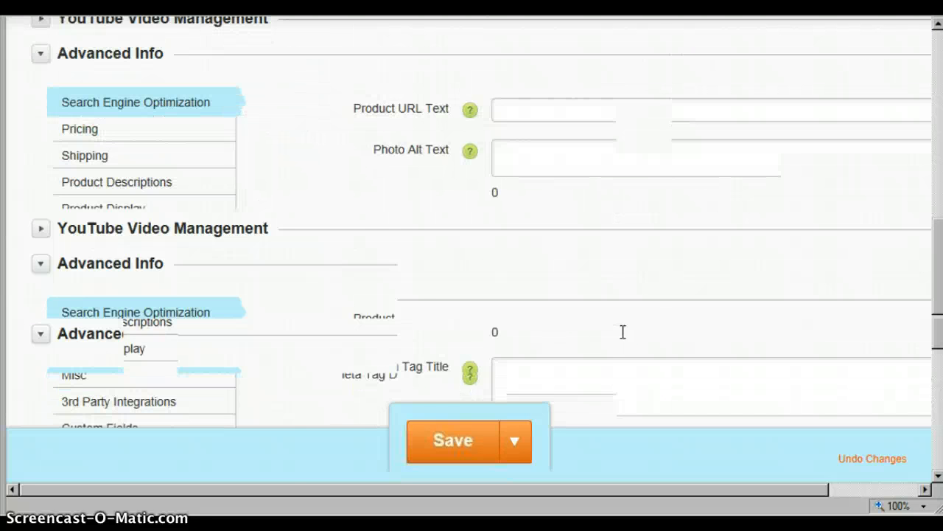